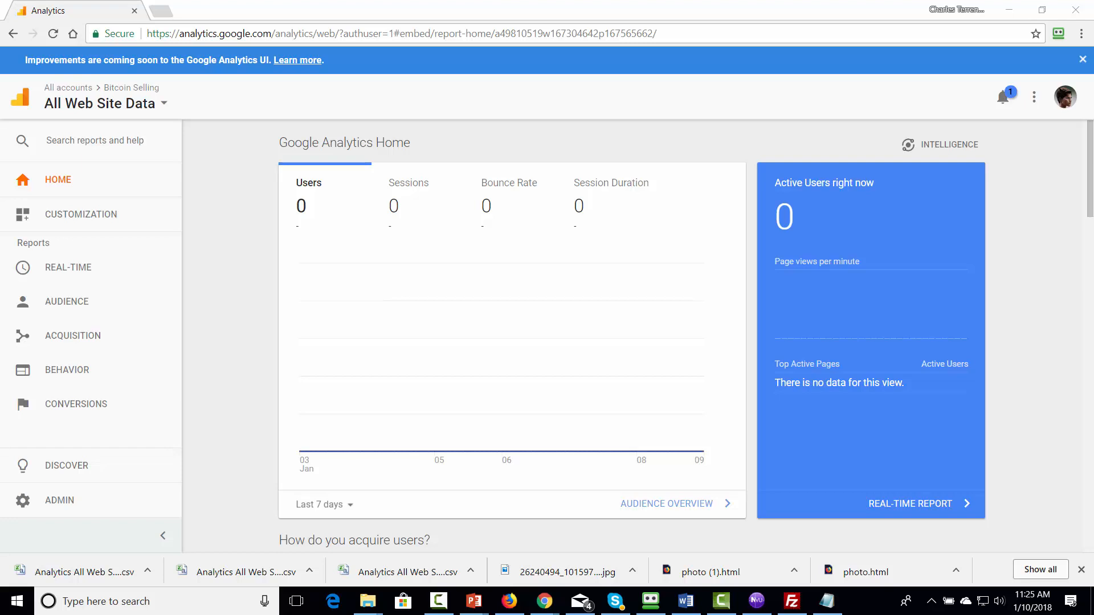
- Open the Goals settings for the All Web Site Data view in the administration area
click(1045, 378)
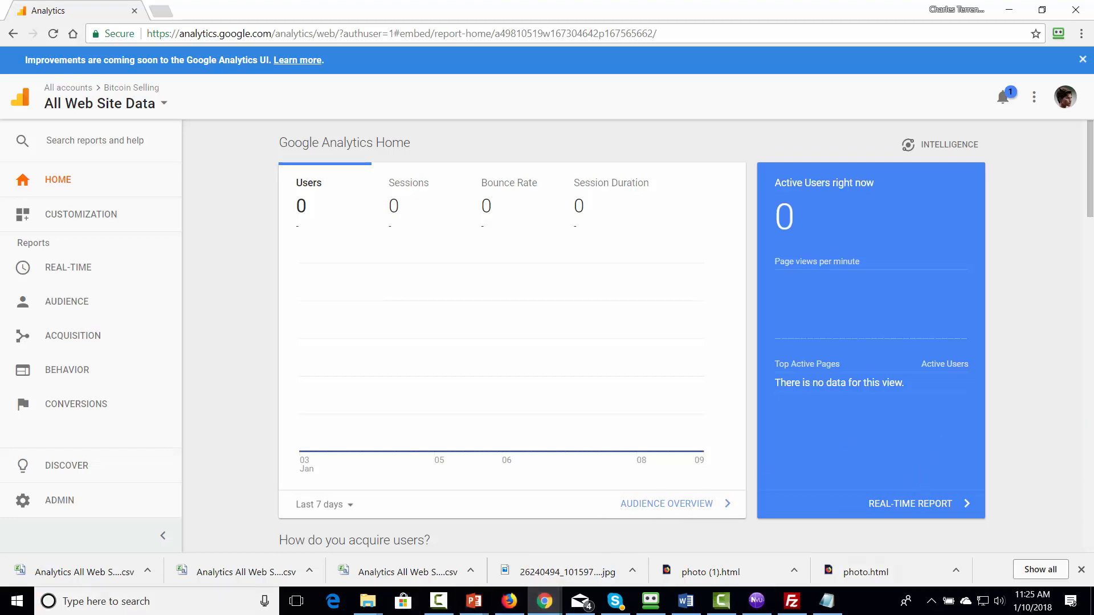
click(59, 500)
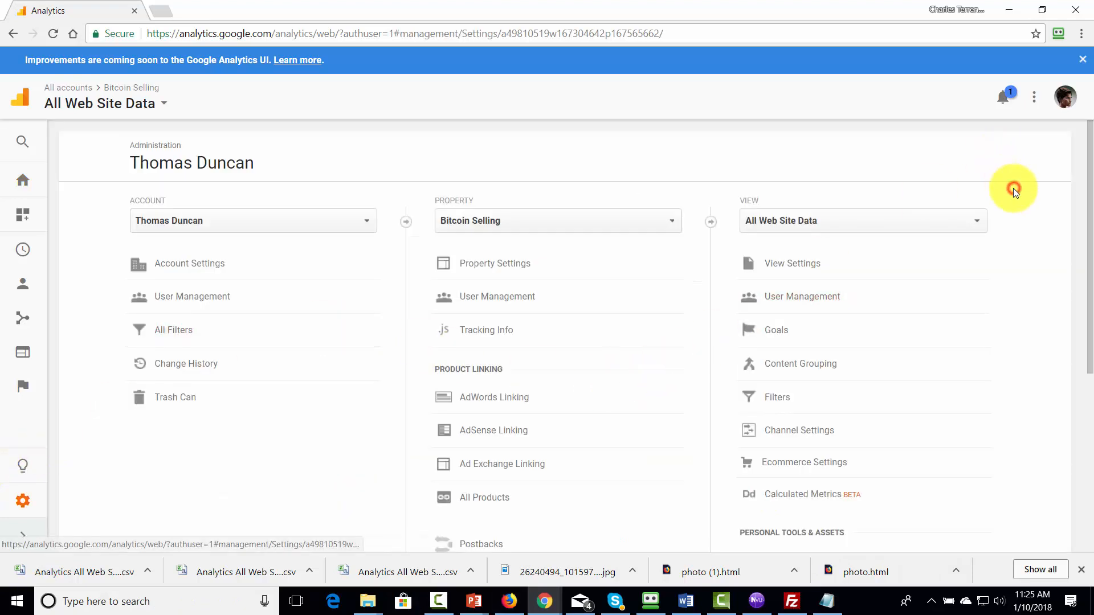
scroll(1013, 188, down, 3)
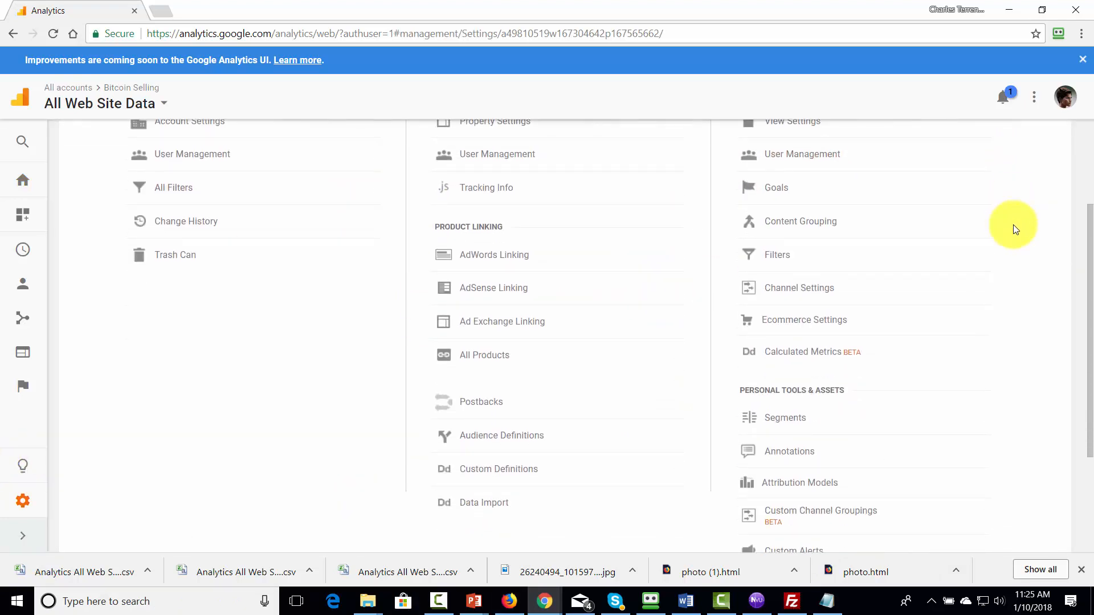
click(778, 188)
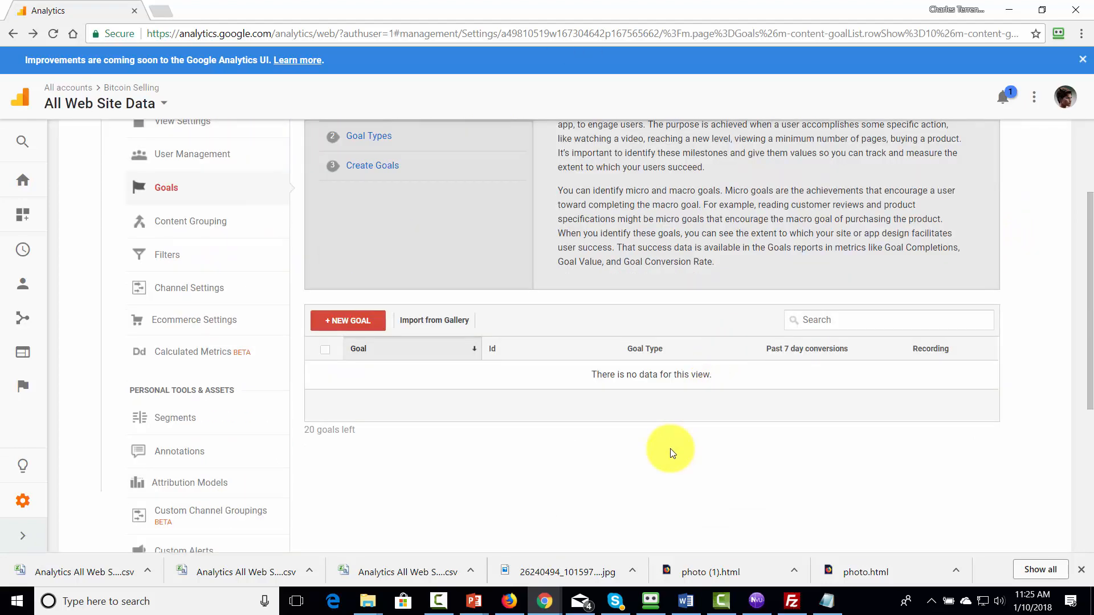
- Start a new goal and try the Make a payment and Reservations templates in its setup
click(343, 323)
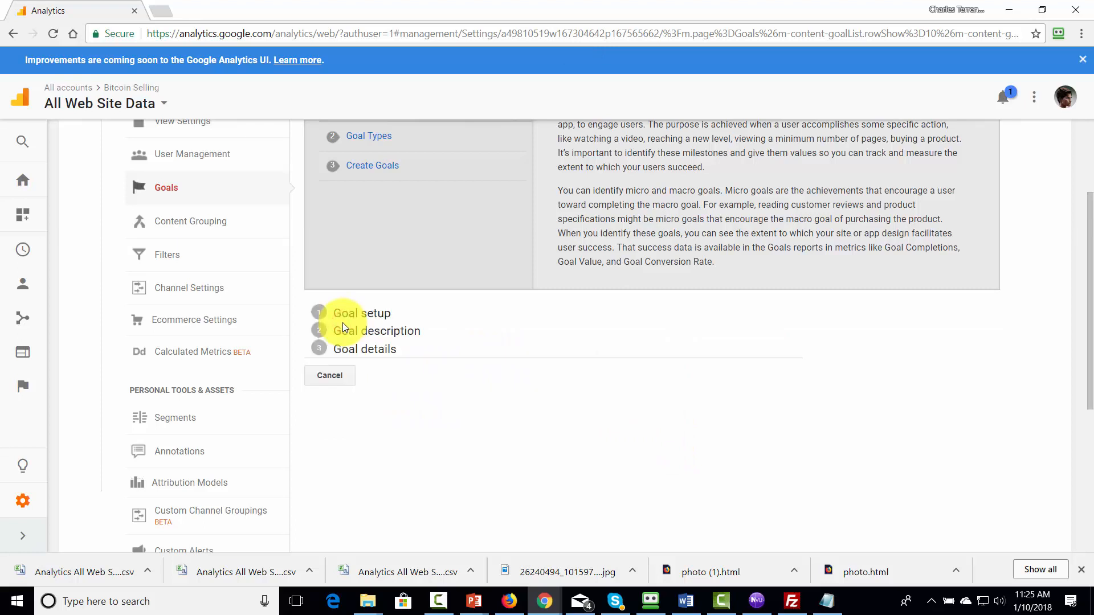
scroll(651, 331, down, 3)
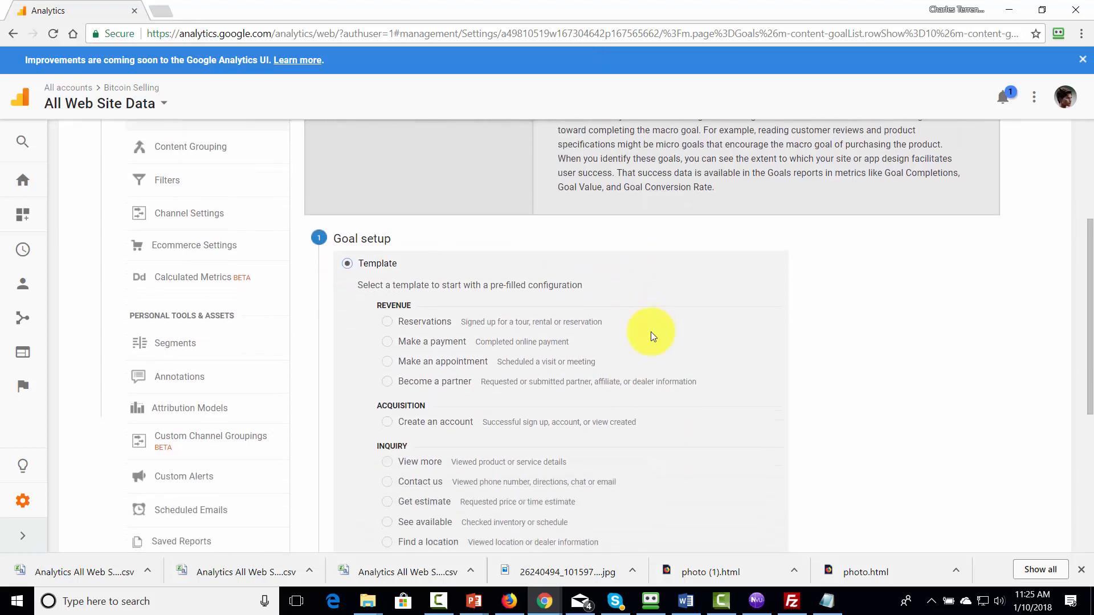
scroll(650, 330, down, 1)
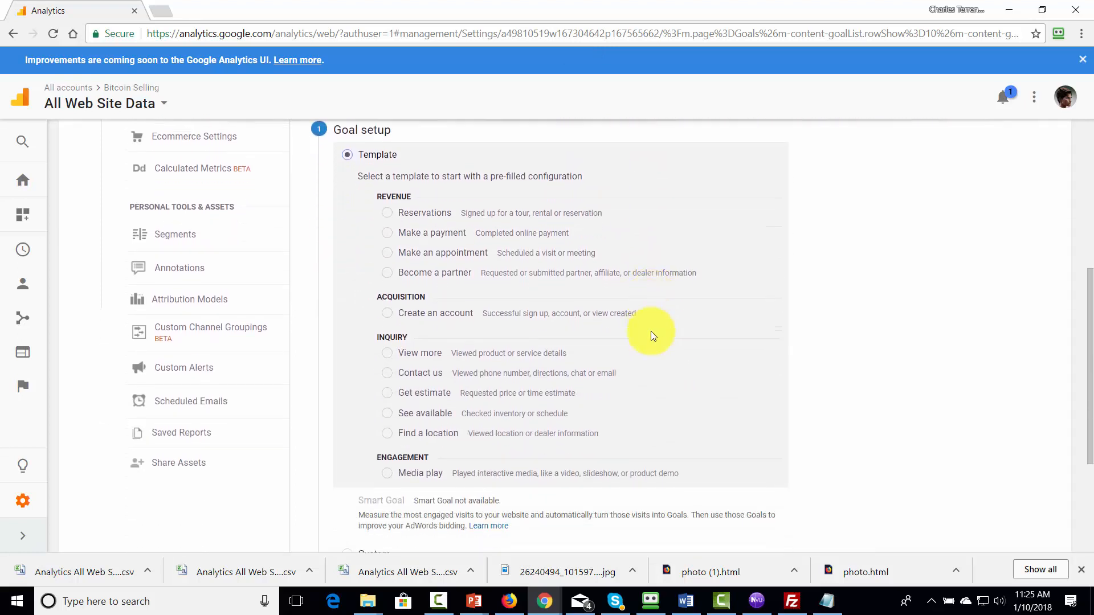
scroll(651, 330, up, 1)
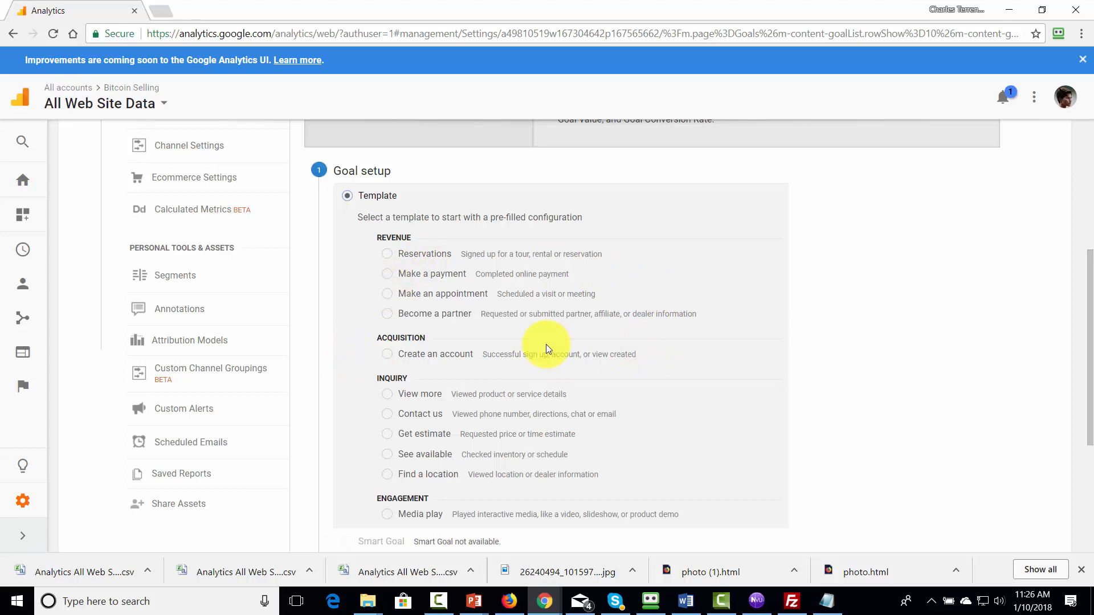
click(389, 276)
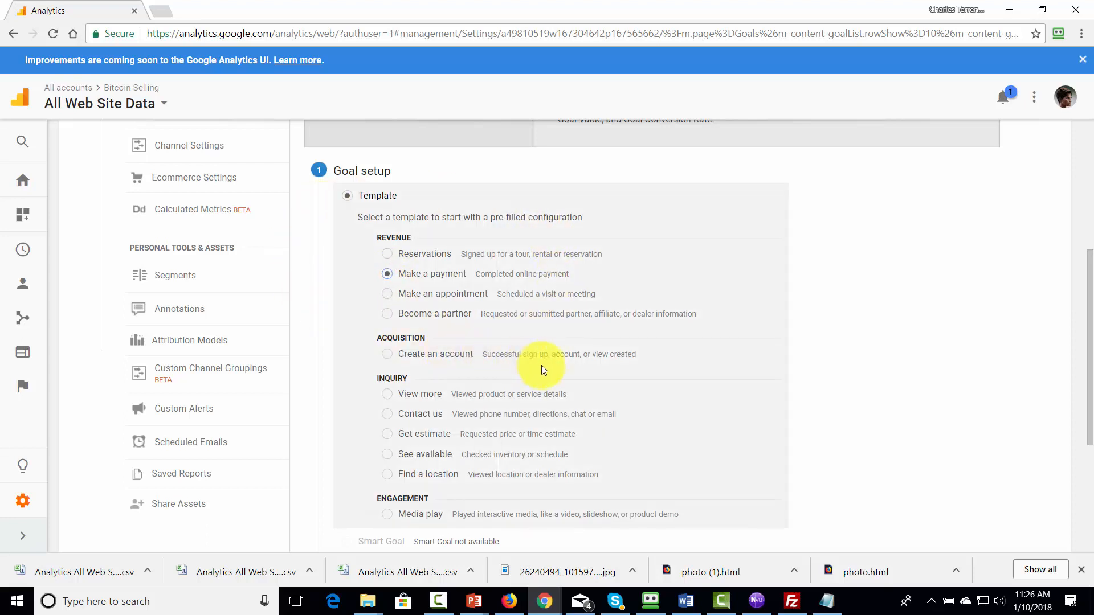
click(388, 254)
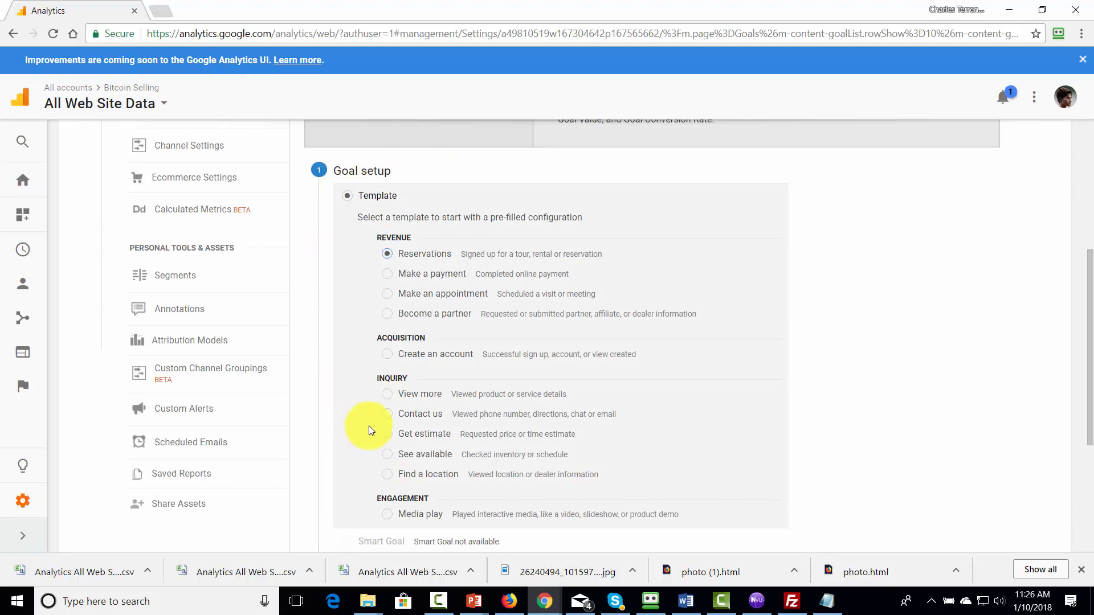
- Switch the goal setup to Custom and continue to the goal description
click(885, 317)
scroll(884, 316, down, 1)
scroll(884, 315, down, 2)
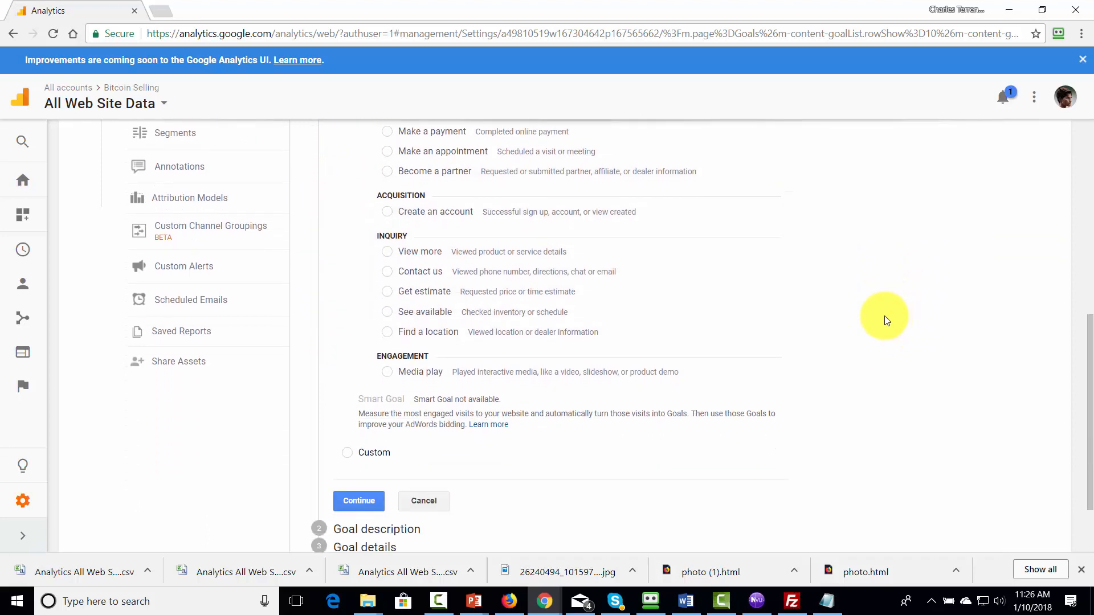
click(348, 451)
scroll(484, 429, down, 1)
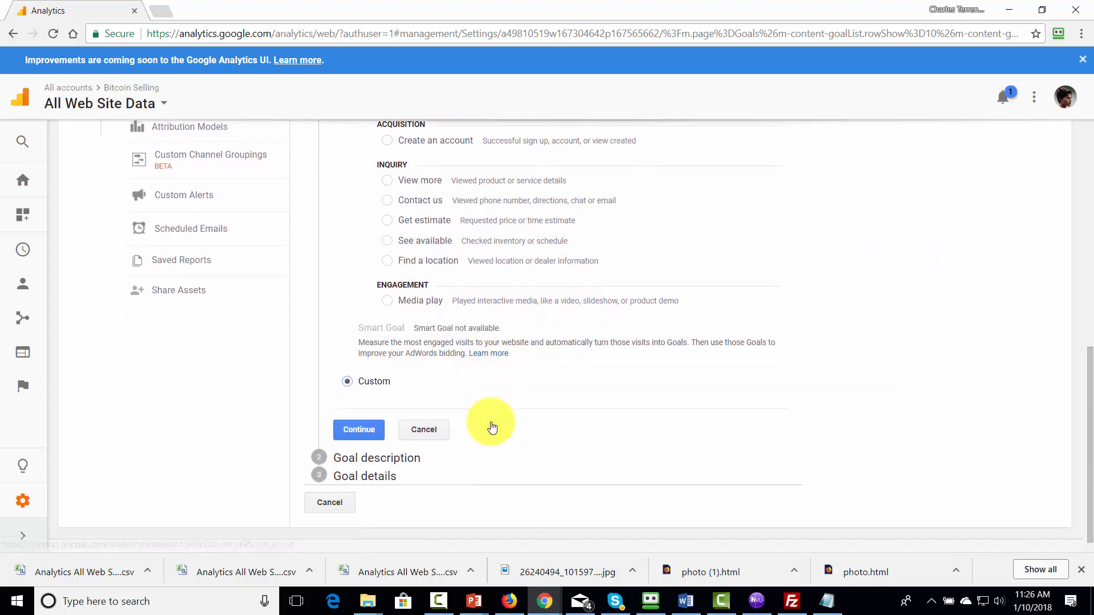
click(357, 430)
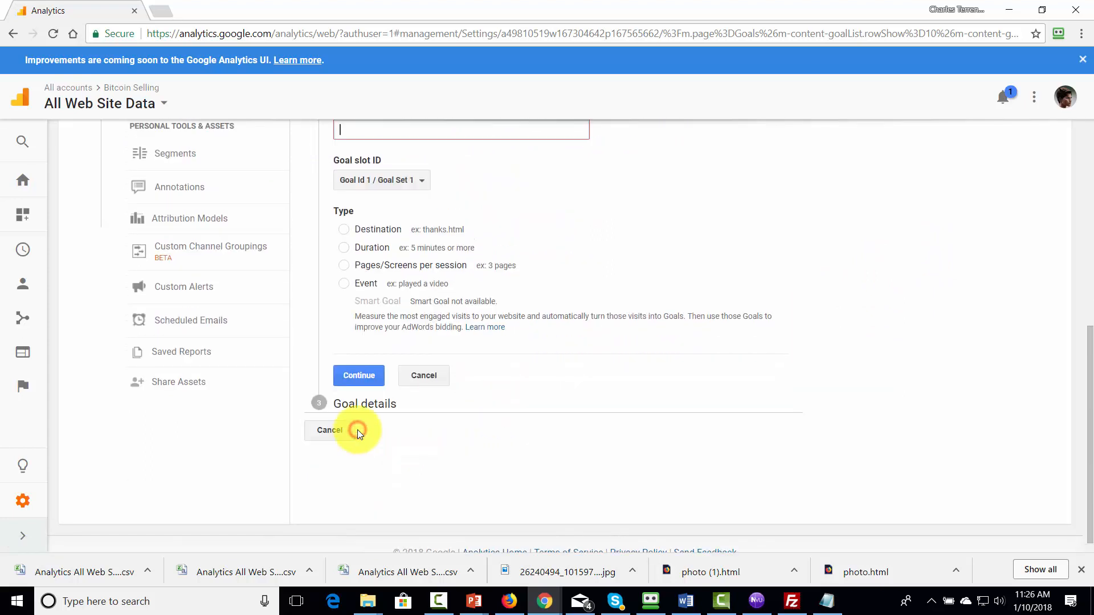
scroll(547, 432, up, 2)
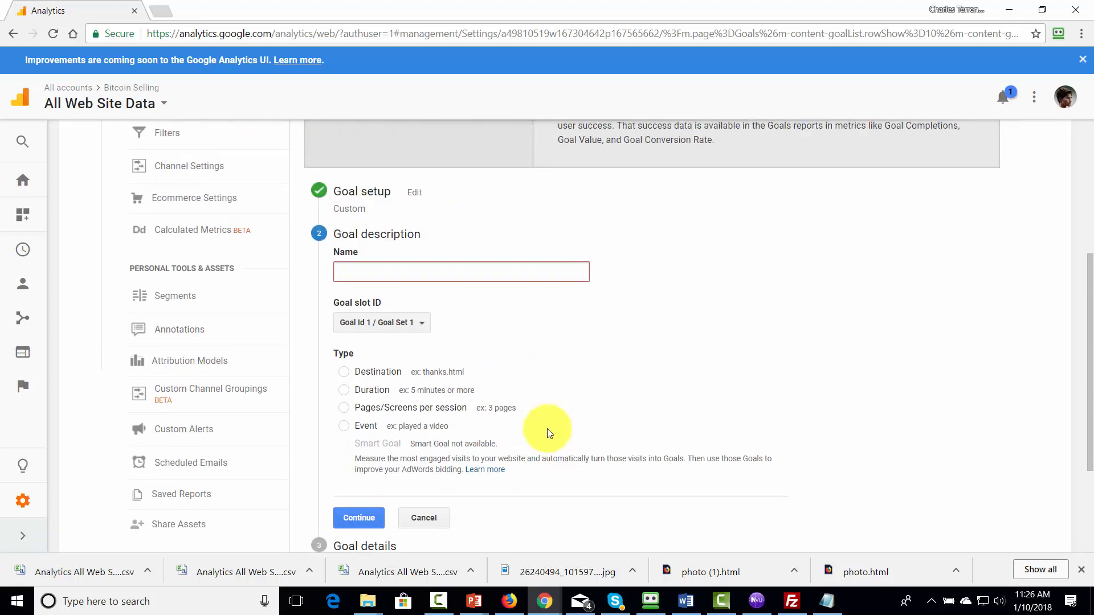
- Name the custom goal "Time Spent On My Site", review its slot and type options, and return to the goals list without saving
text(Time Spent On My Site)
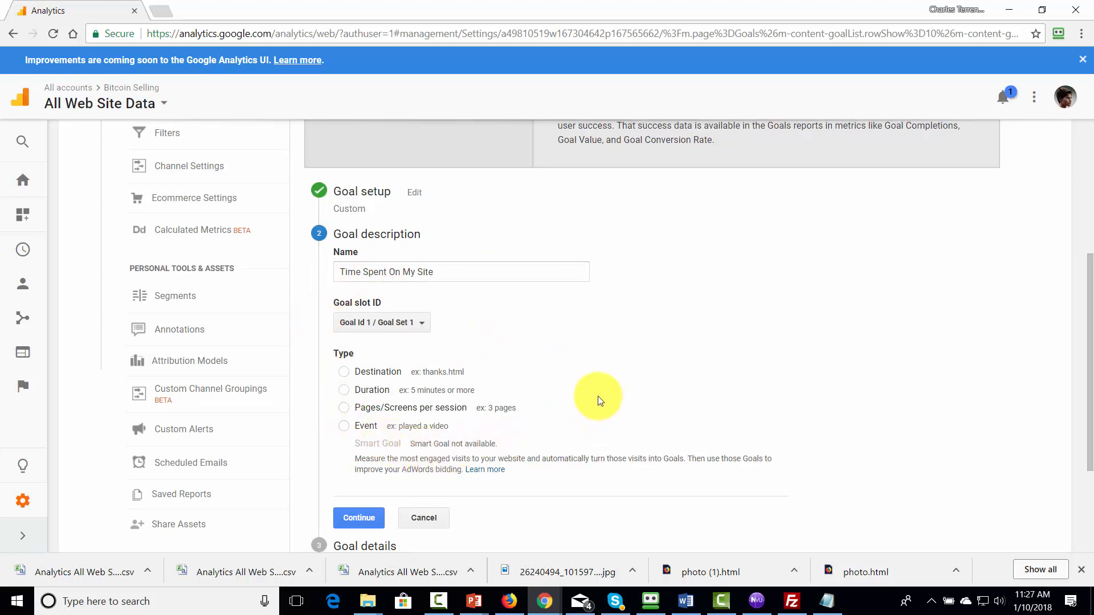
scroll(596, 401, down, 1)
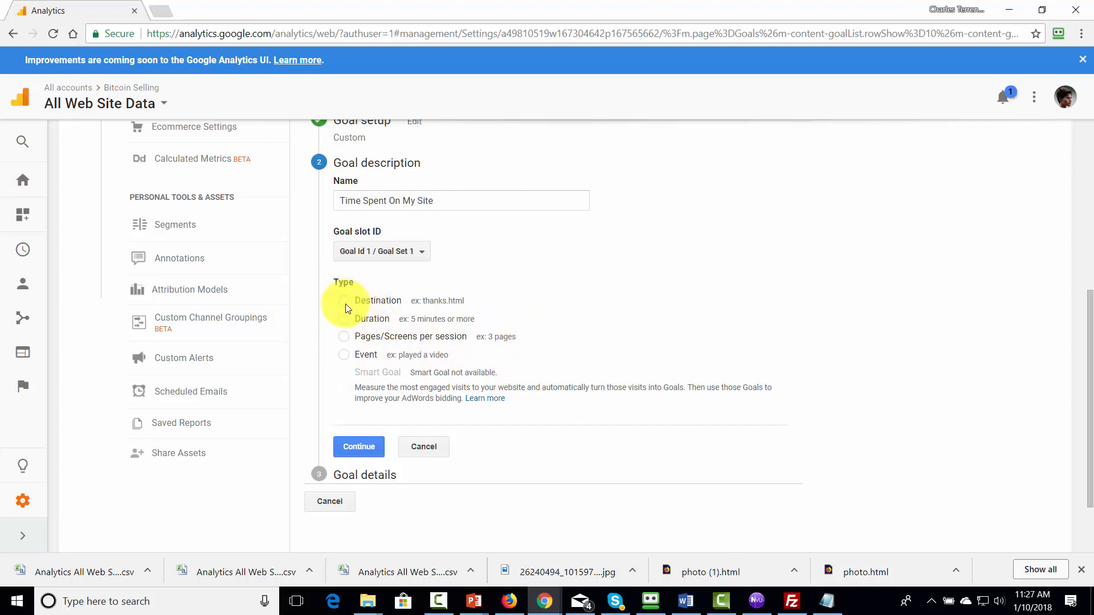
scroll(402, 346, up, 1)
scroll(402, 349, up, 1)
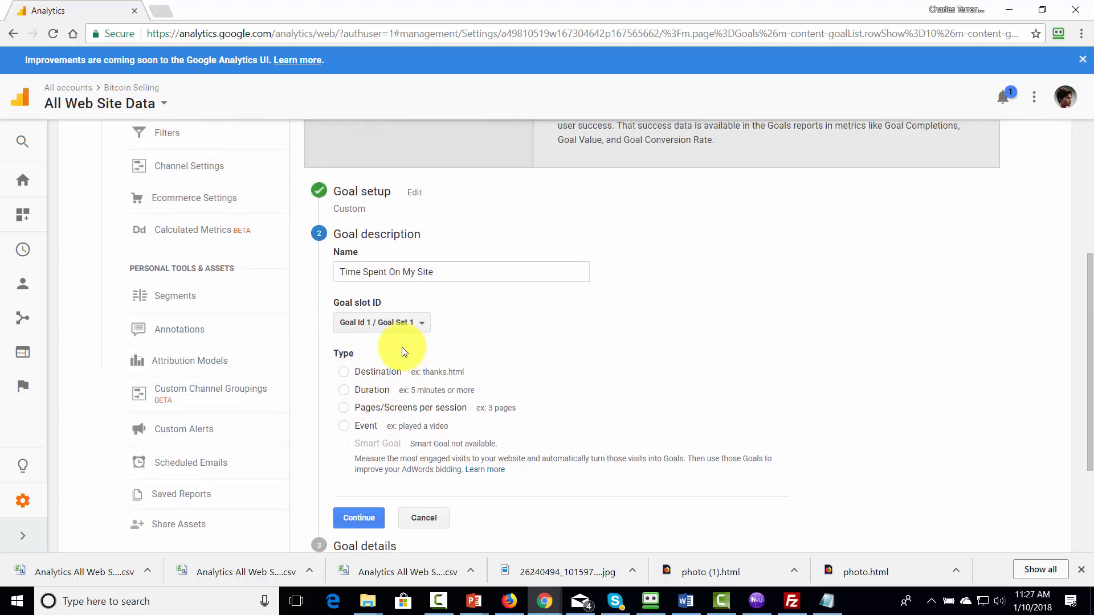
scroll(403, 352, down, 1)
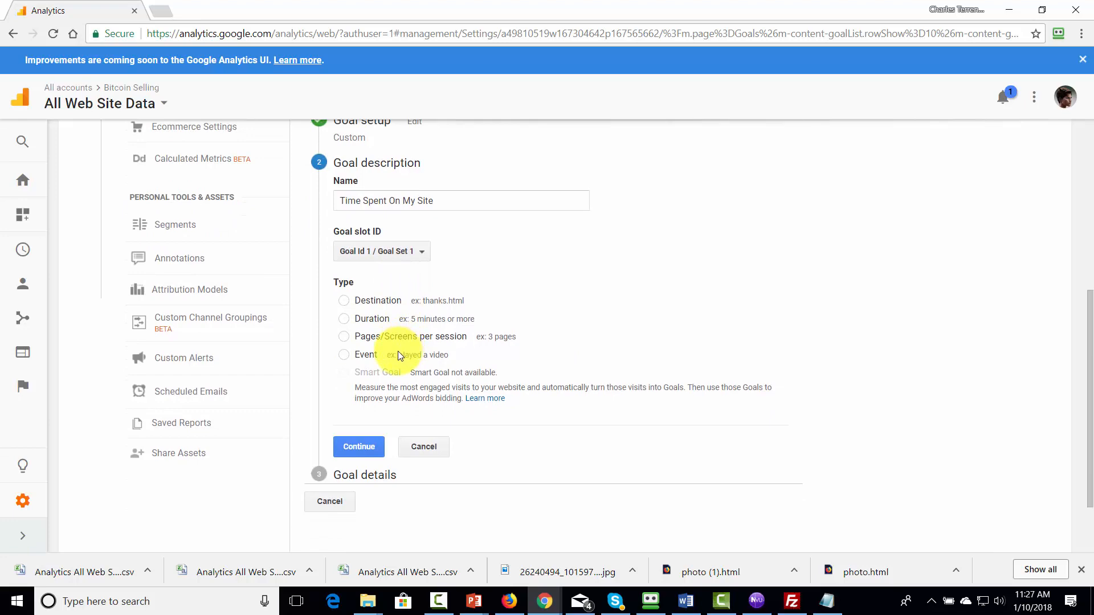
key(alt+Left)
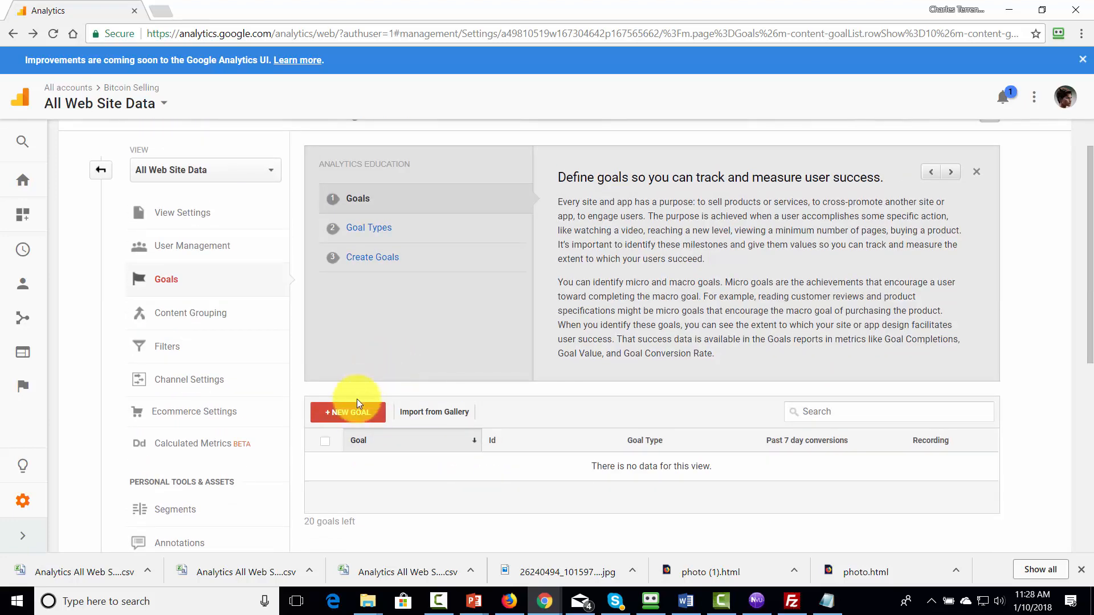
- Create a new goal from the Make a payment template and continue to its description
click(359, 342)
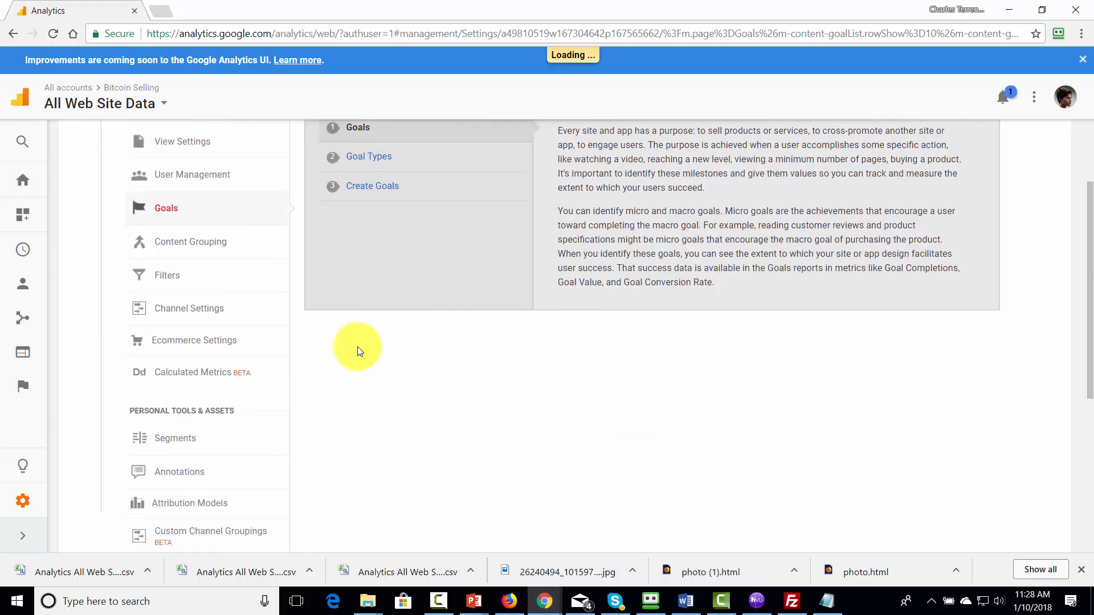
scroll(540, 353, down, 1)
scroll(541, 353, down, 1)
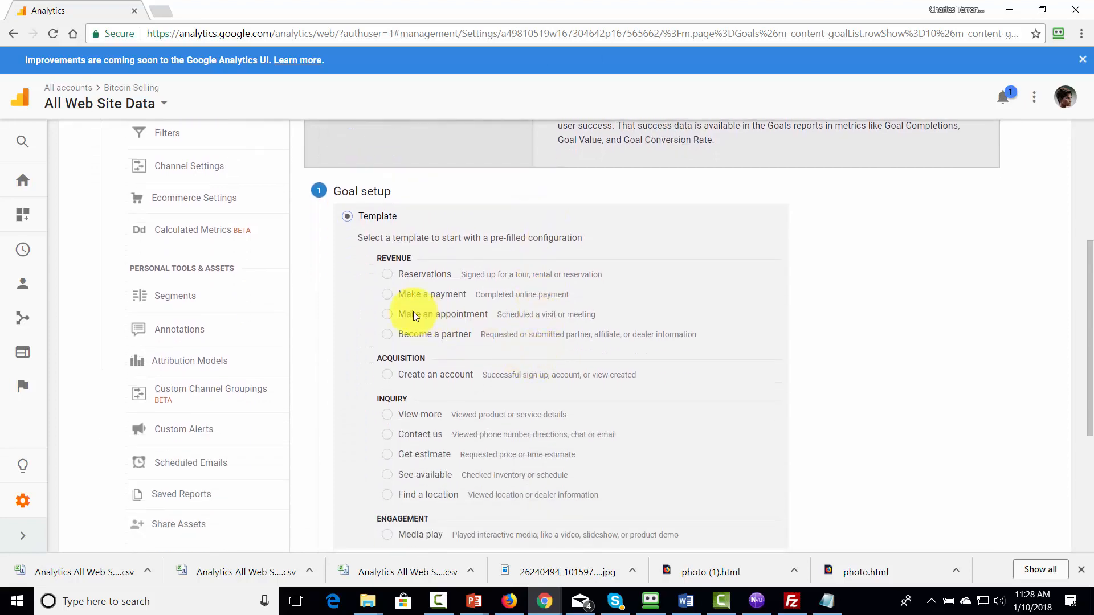
click(387, 295)
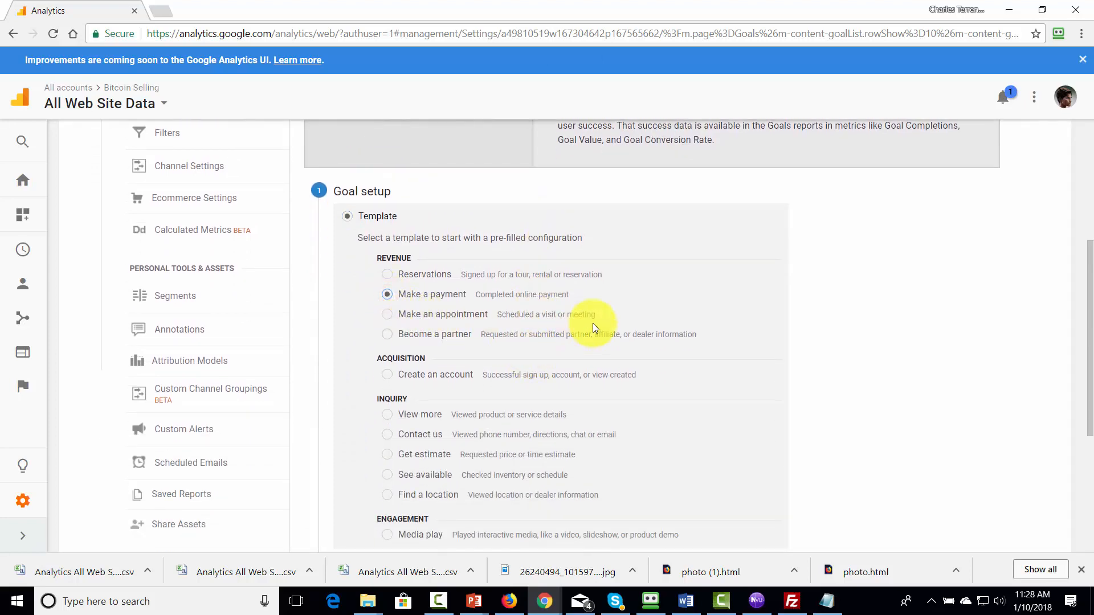
scroll(587, 333, down, 4)
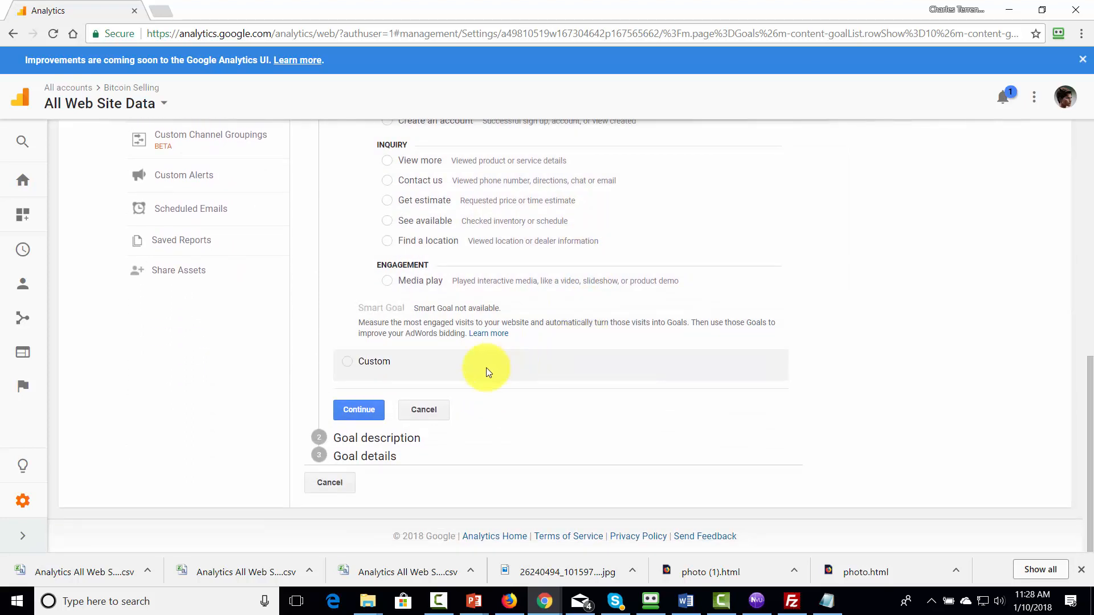
click(352, 415)
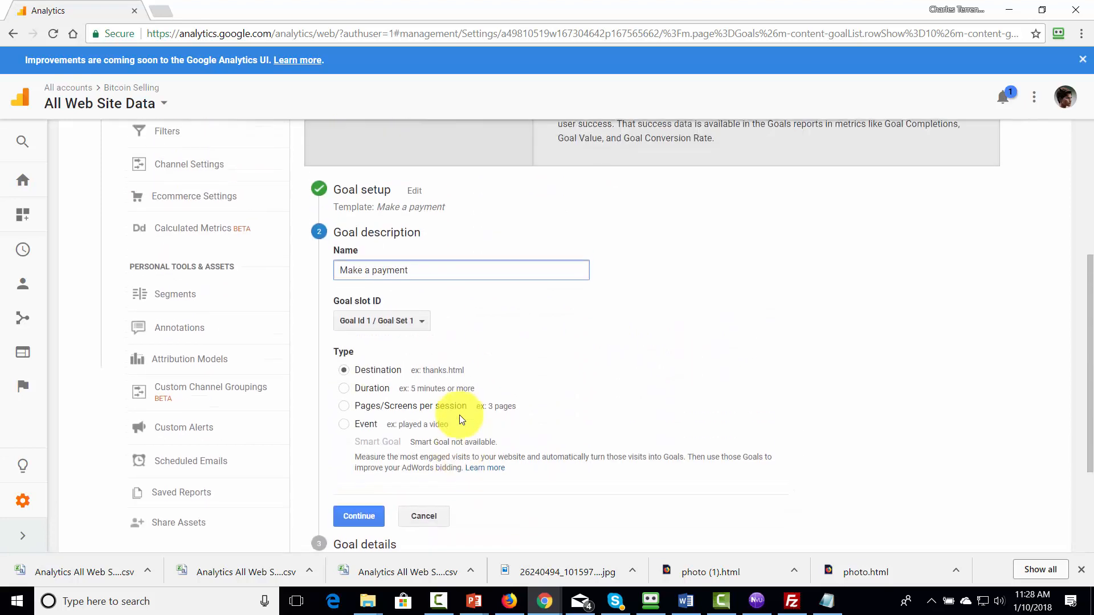
- Accept the prefilled description with the Destination type and set the destination to equal haon.biz/thankyou.html
scroll(459, 416, down, 1)
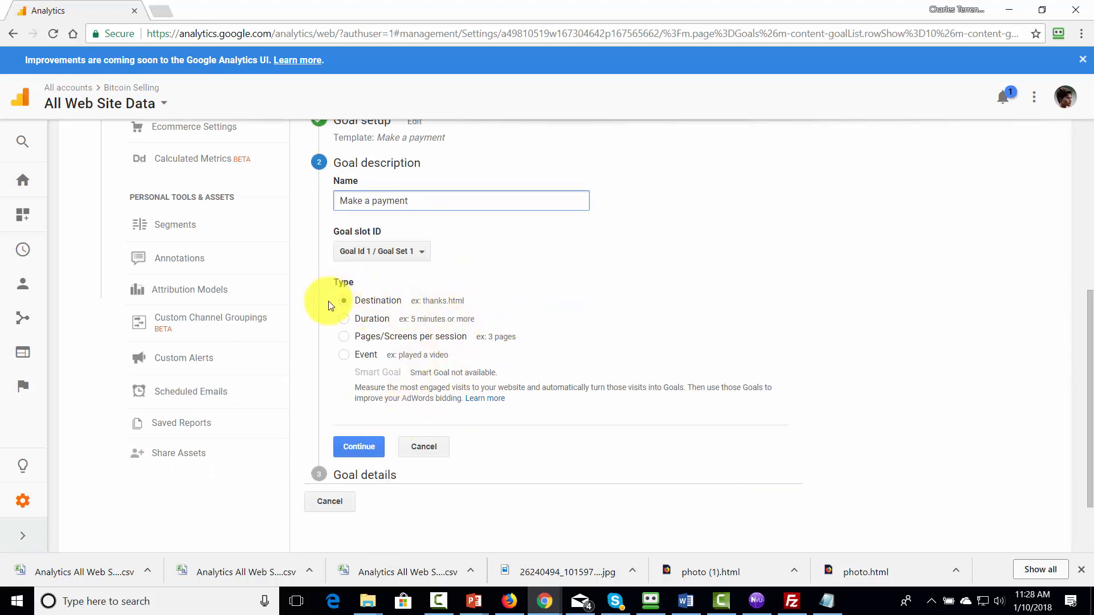
click(355, 448)
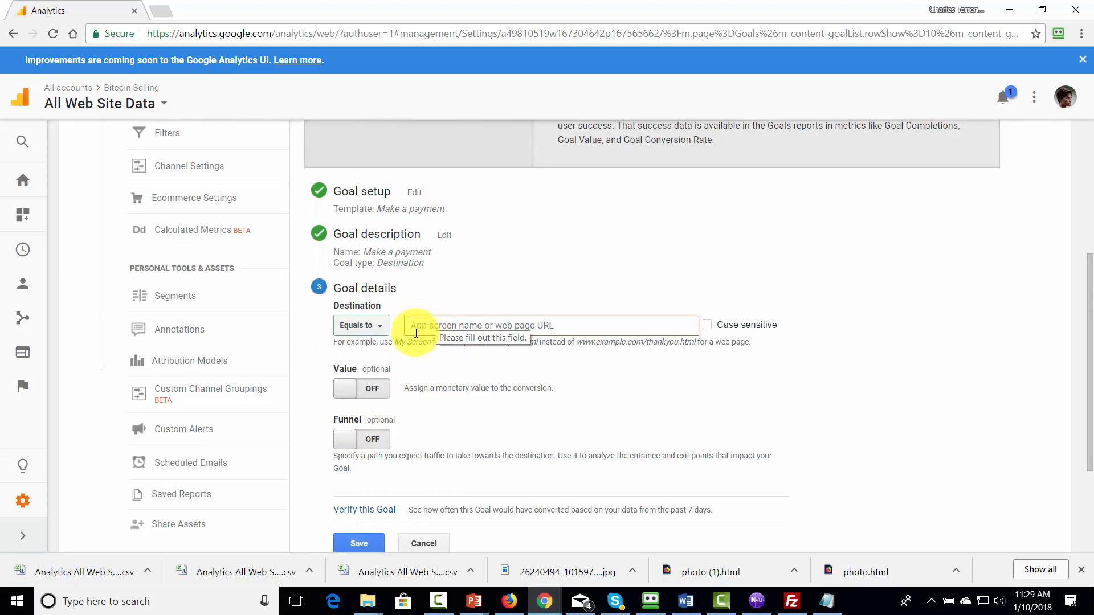
text(haon.biz/thankyou.html)
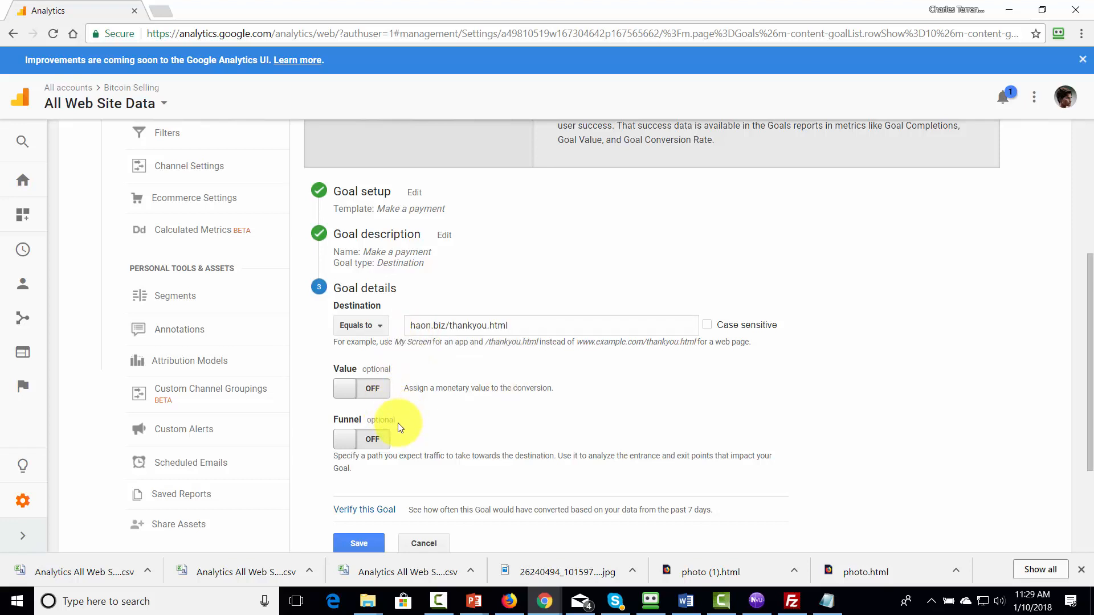
- Enable the goal's monetary value and set it to 27 USD
click(379, 392)
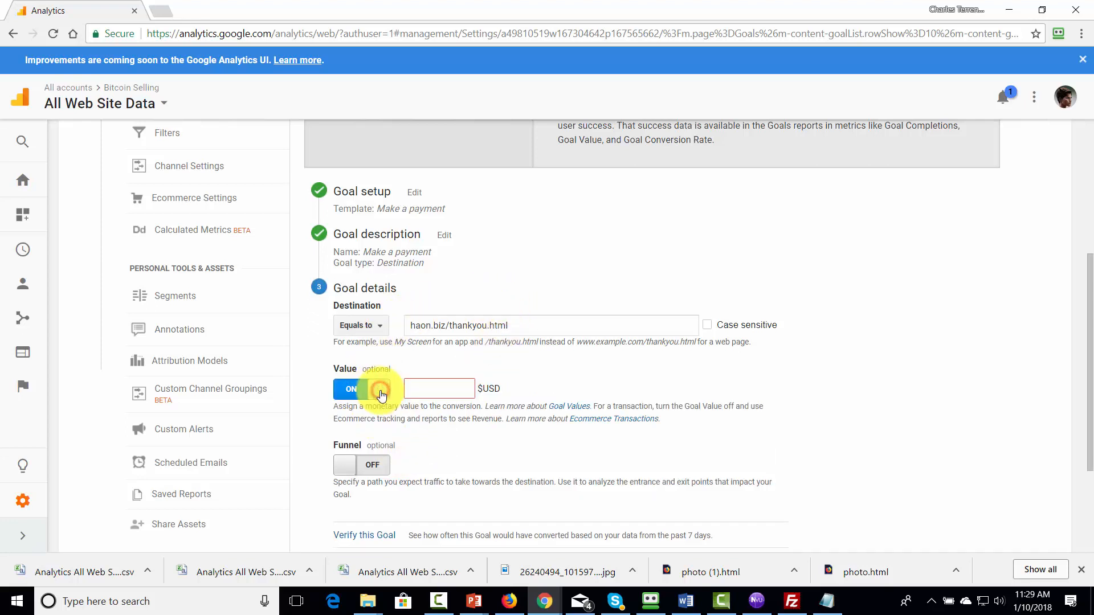
click(449, 383)
text(27)
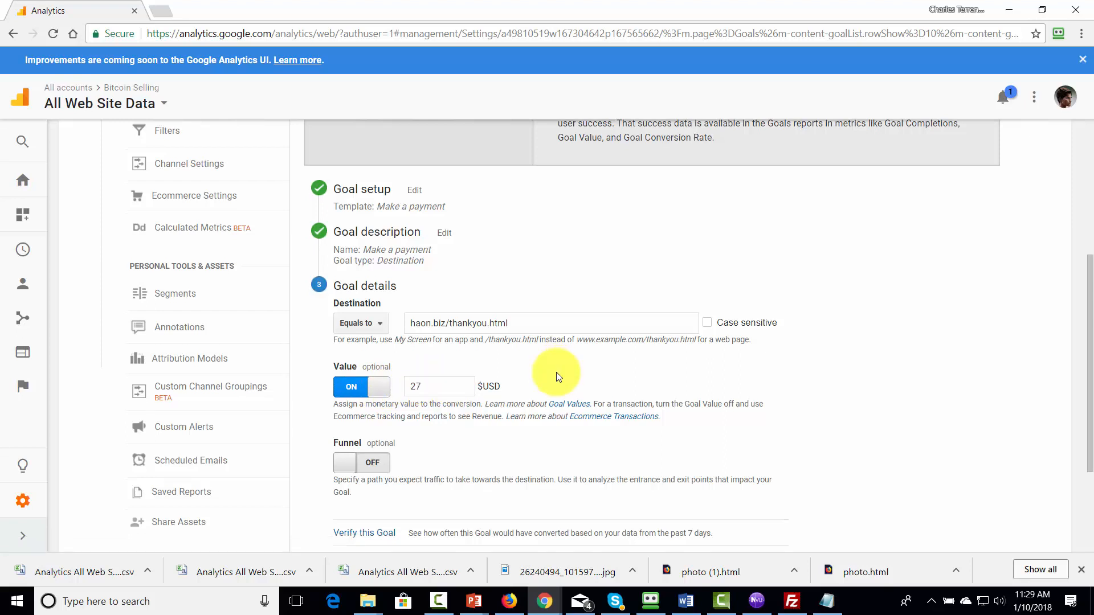
- Try the optional Funnel with two additional steps, leaving the fields empty, and turn the funnel off again
scroll(556, 374, down, 1)
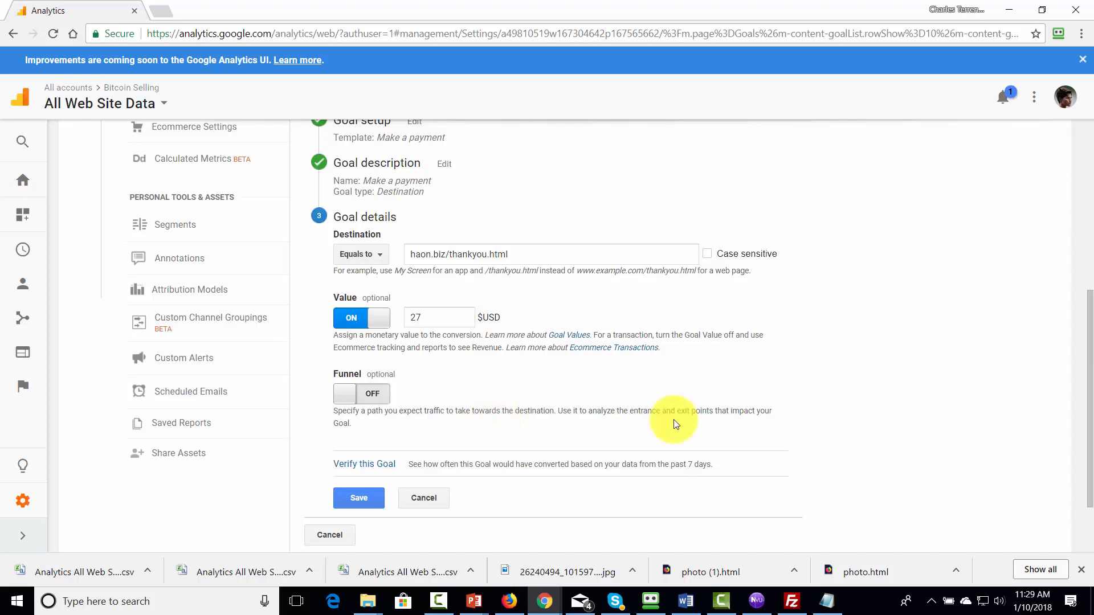
click(356, 400)
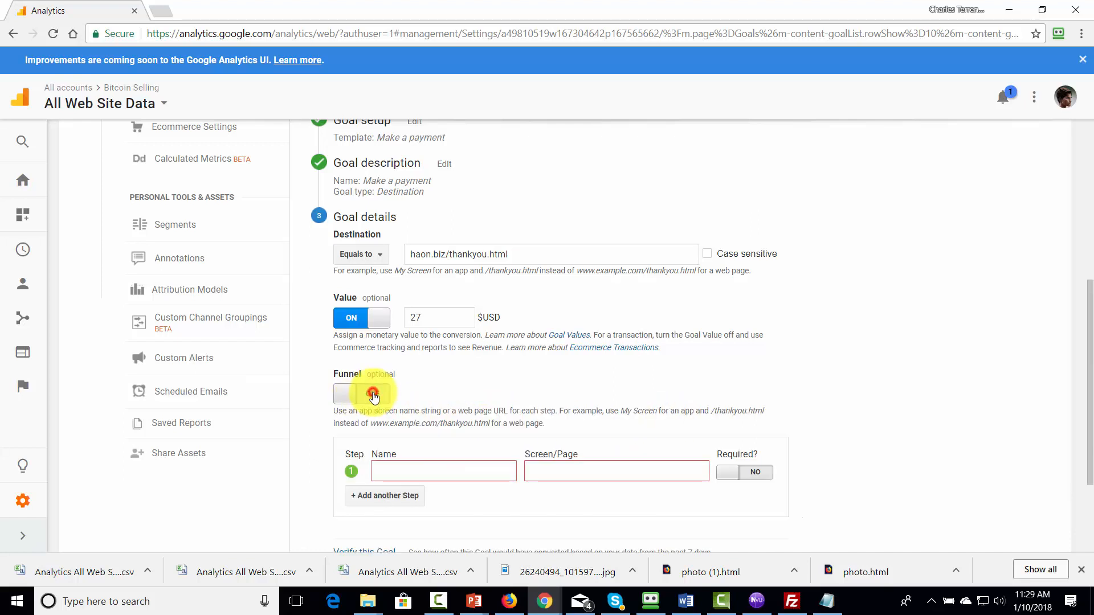
scroll(503, 402, down, 1)
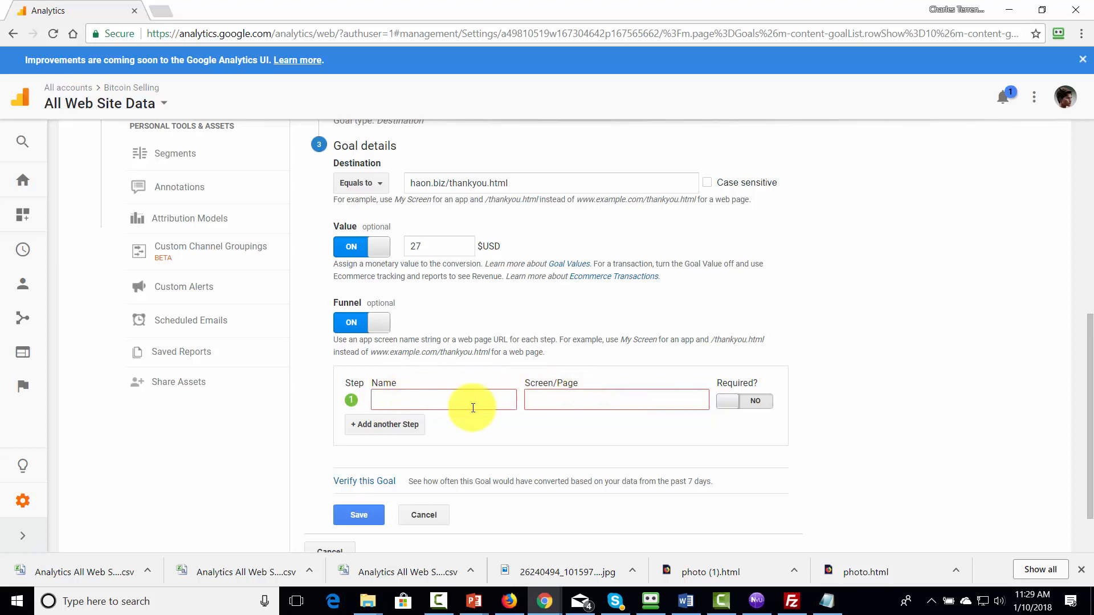
click(354, 429)
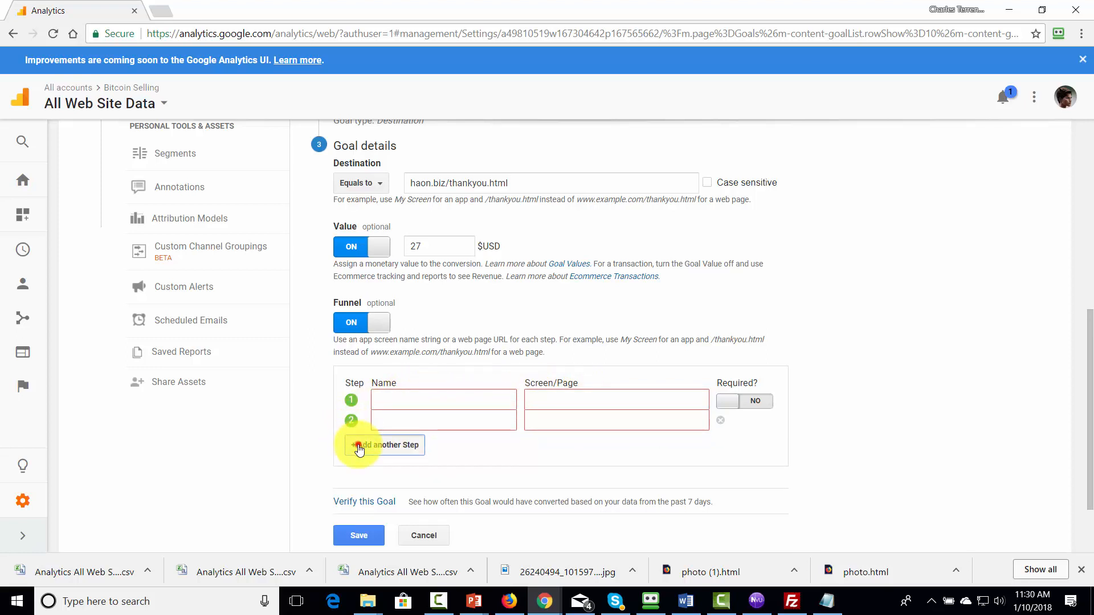
click(356, 445)
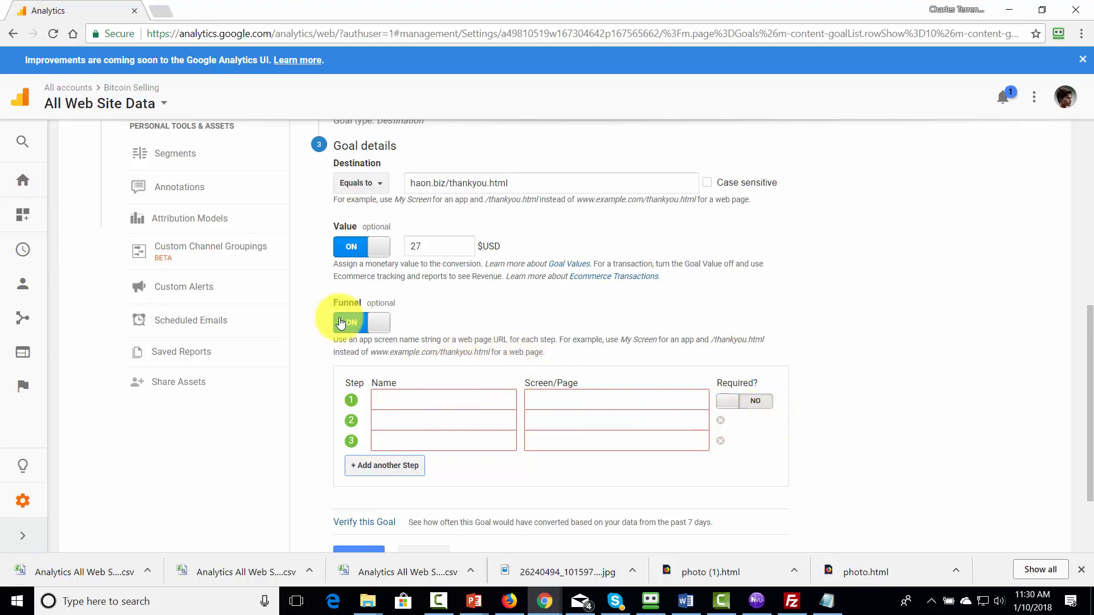
click(380, 325)
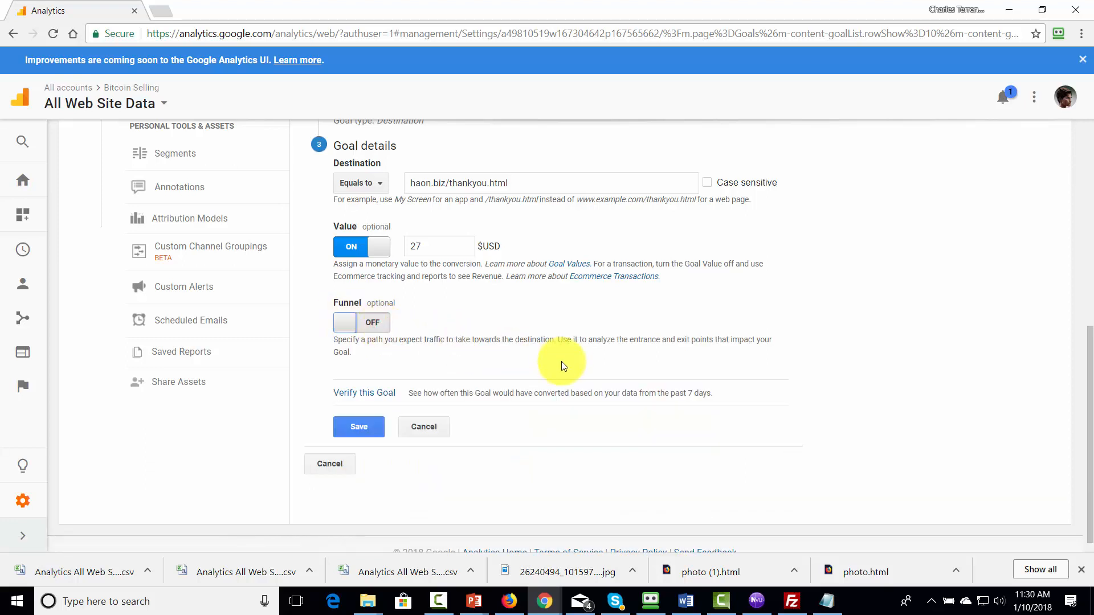
- Save the Make a payment goal with its destination and value settings
scroll(561, 367, up, 1)
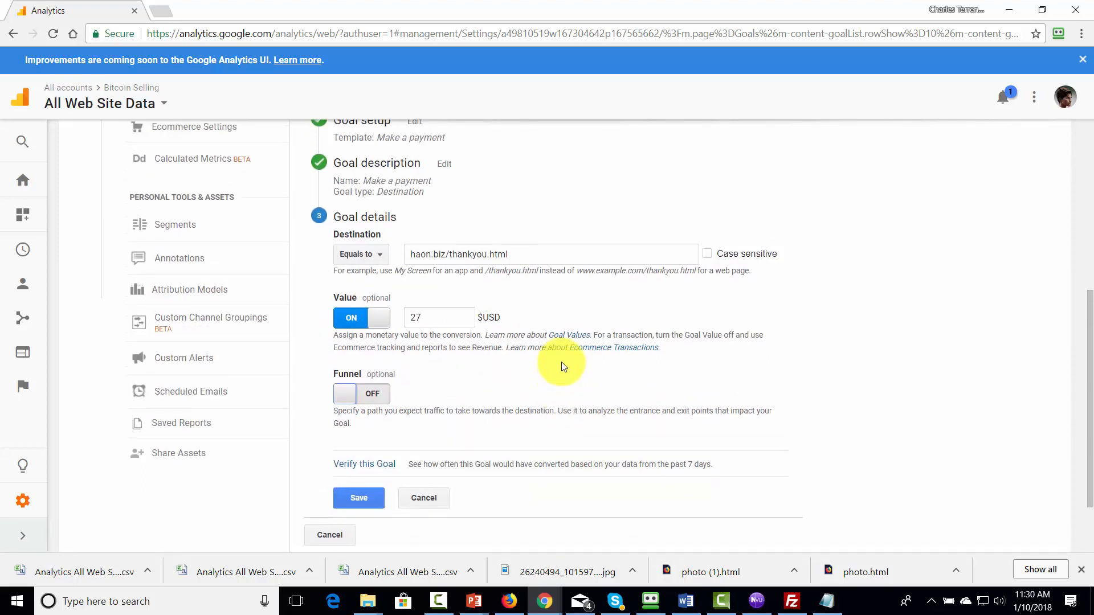
click(359, 498)
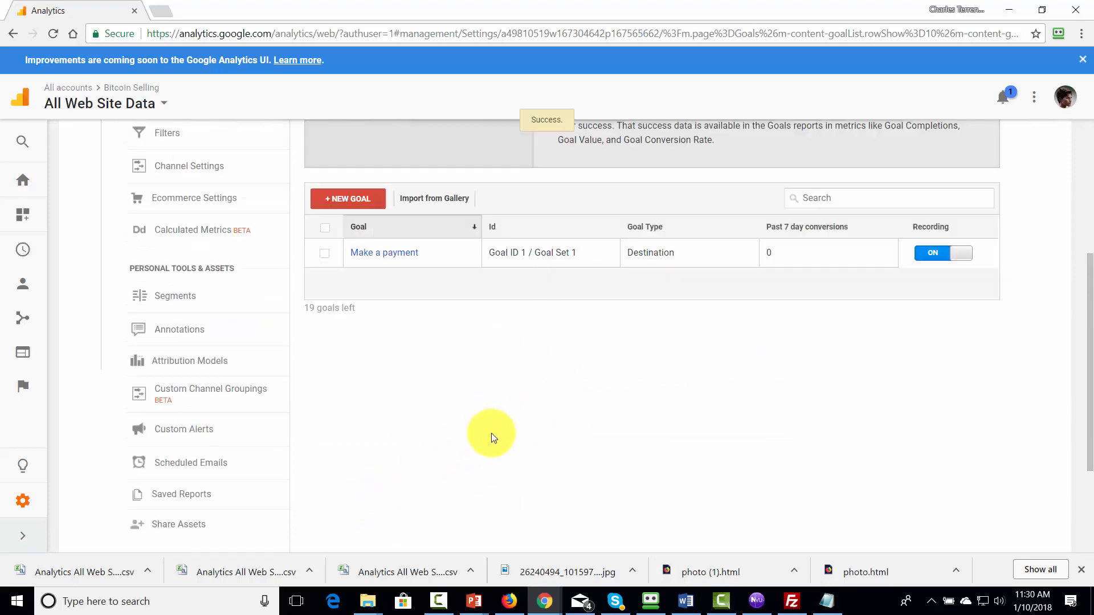
- Start another new goal with the Custom setup instead of a template and continue to its description
scroll(491, 435, up, 1)
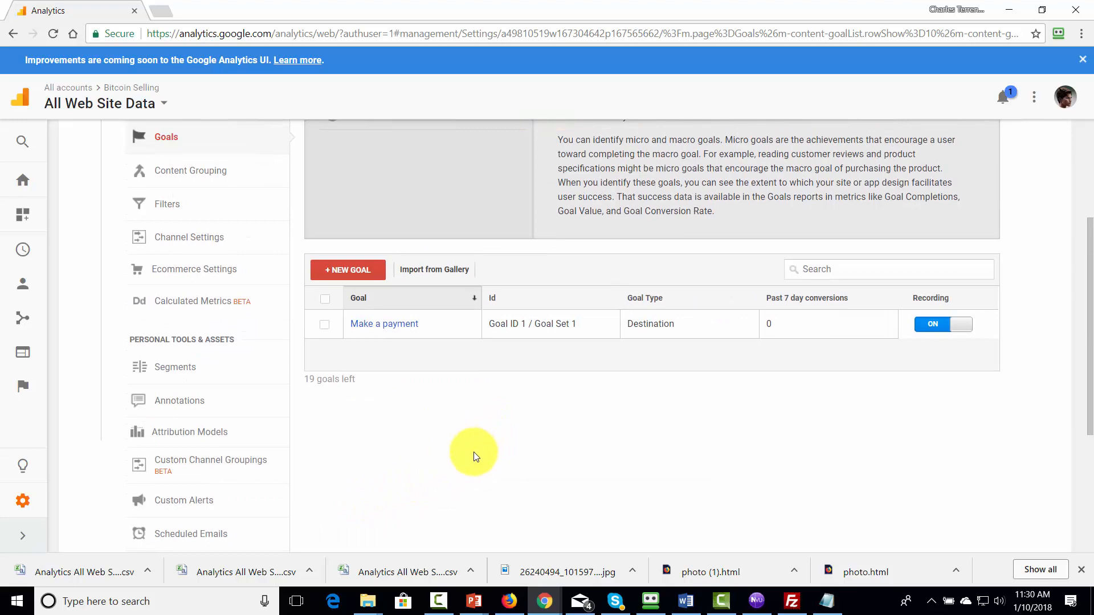
click(347, 275)
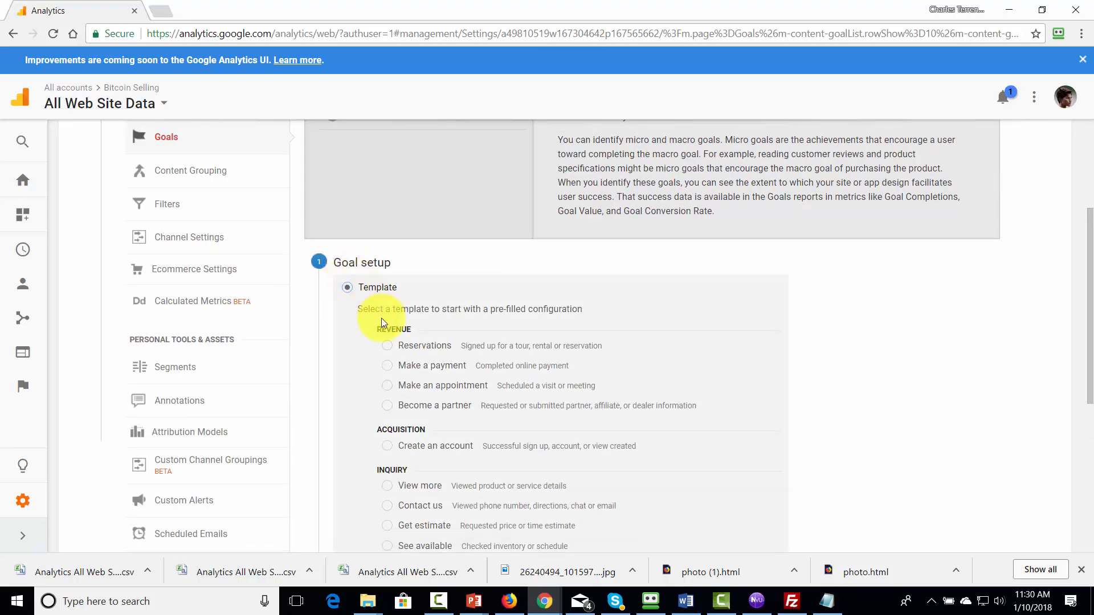
scroll(486, 285, down, 1)
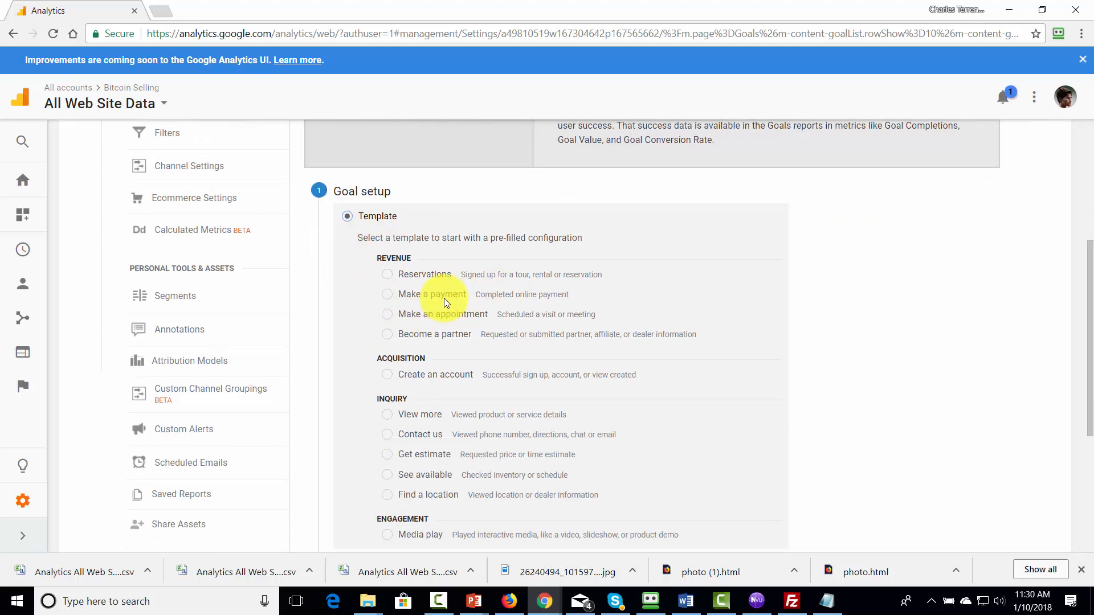
scroll(443, 298, down, 3)
click(353, 402)
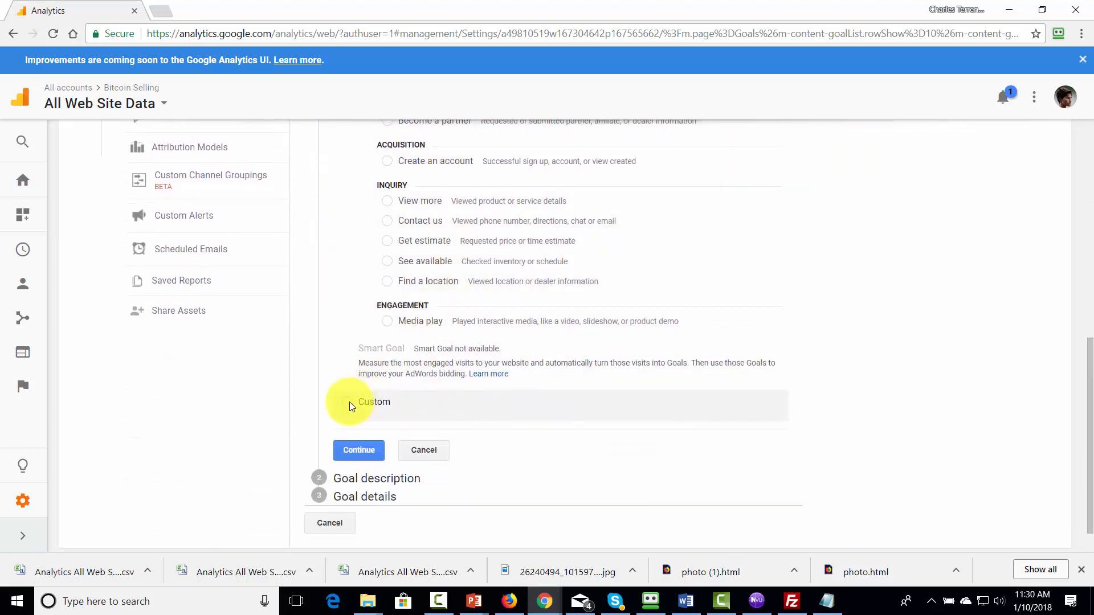
click(356, 450)
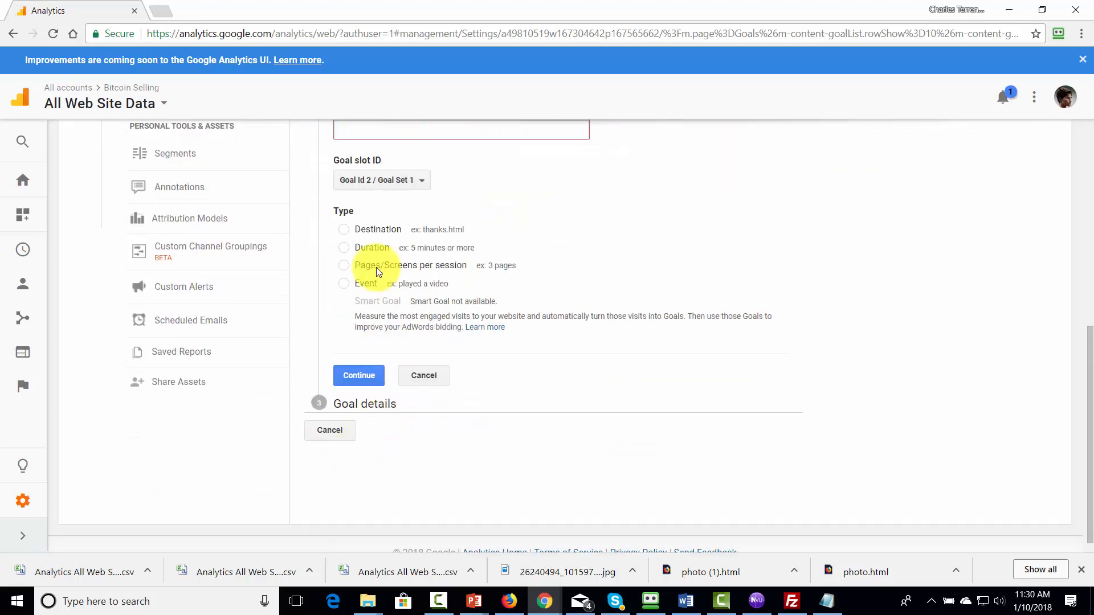